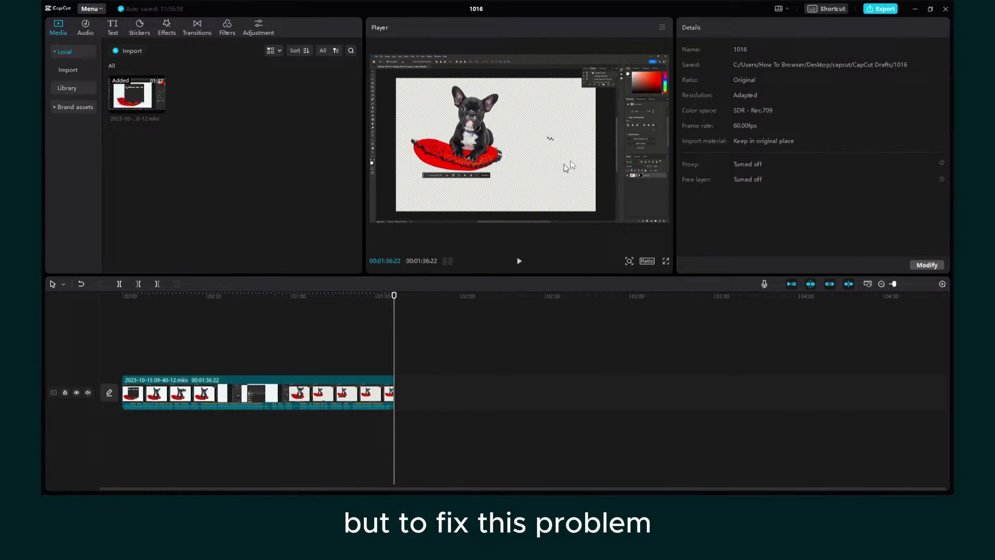
# Show the clip's Audio settings and turn Loudness normalization on, then off again, leaving volume at 0.0dB.
pyautogui.click(638, 143)
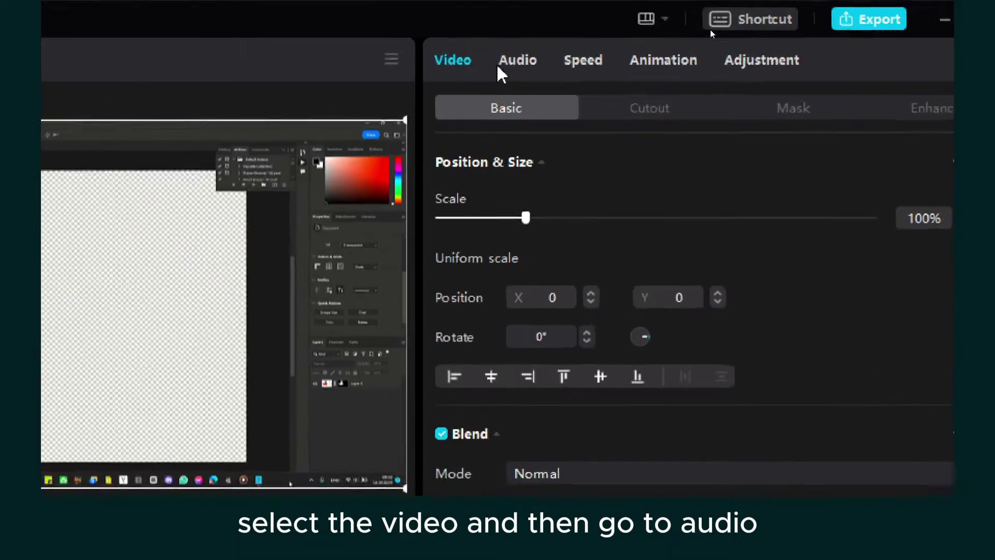
pyautogui.click(714, 29)
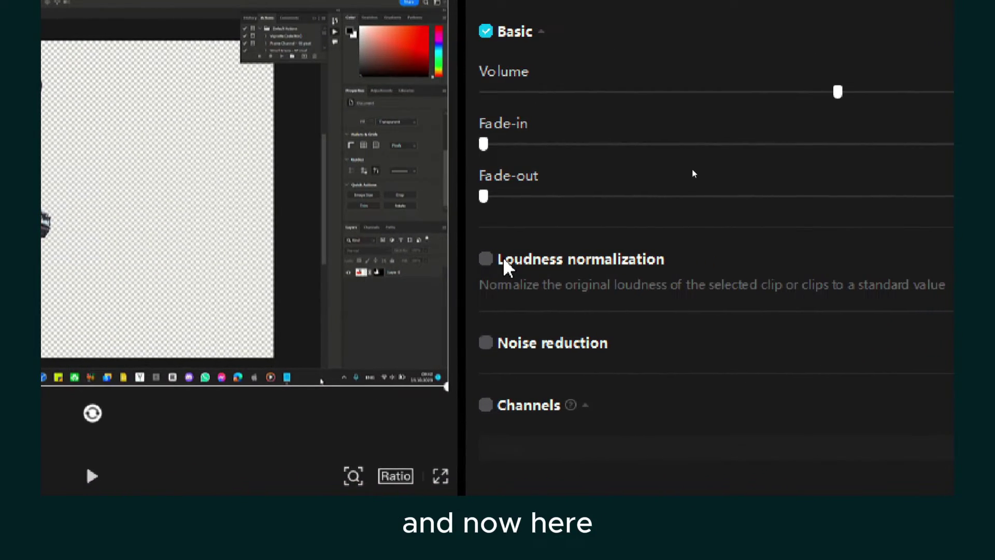
pyautogui.click(495, 256)
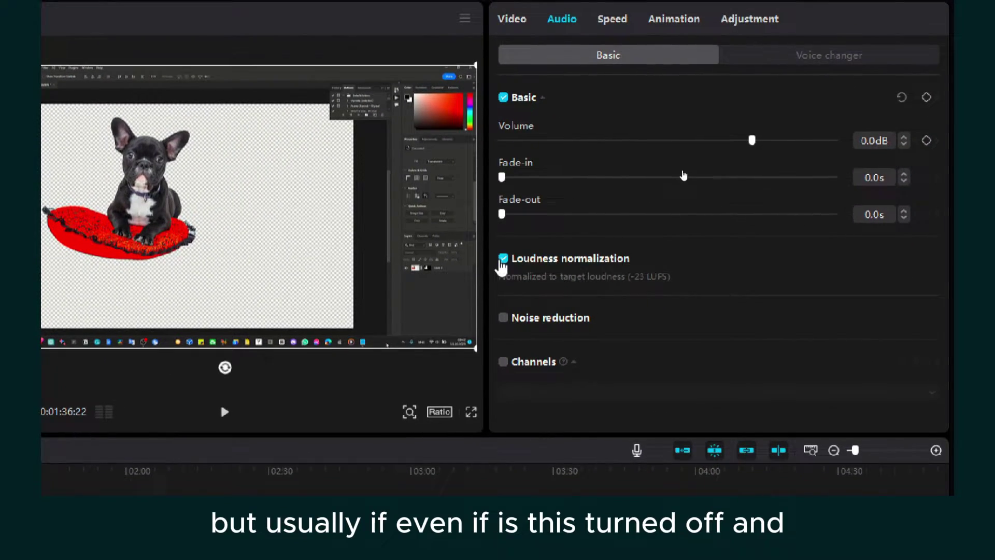
pyautogui.click(501, 249)
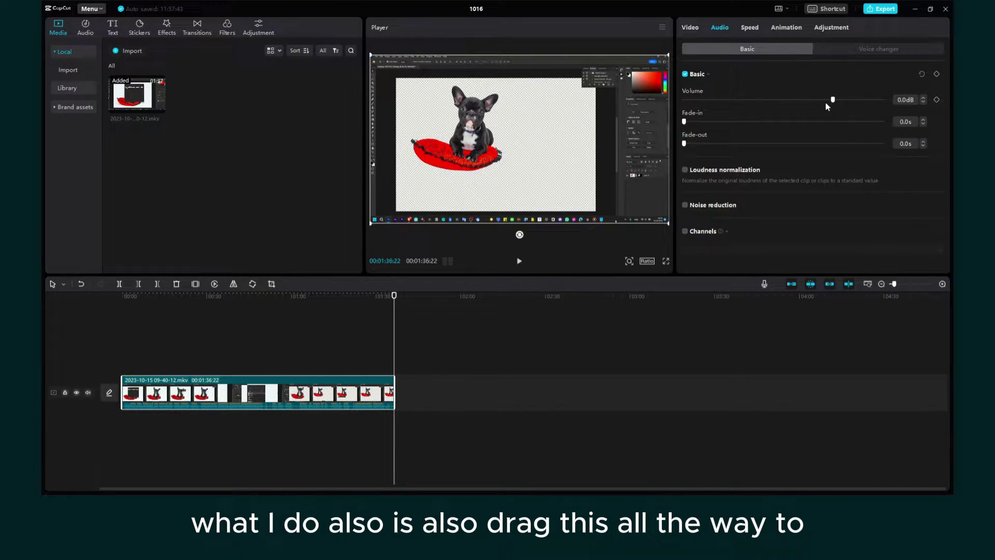
# Lower the clip volume to -8.8dB and re-enable Loudness normalization targeting -23 LUFS.
pyautogui.moveTo(832, 100); pyautogui.dragTo(815, 100)
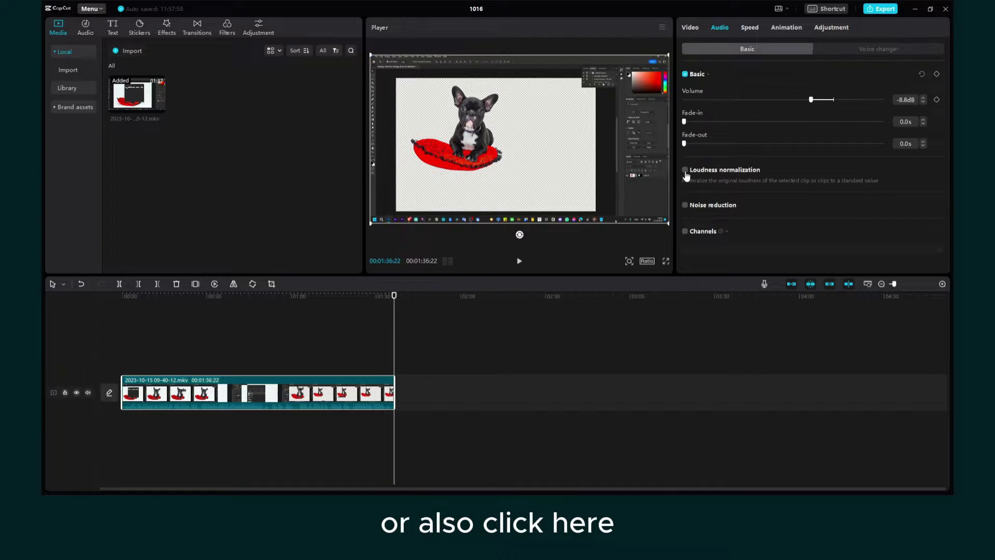
pyautogui.click(688, 170)
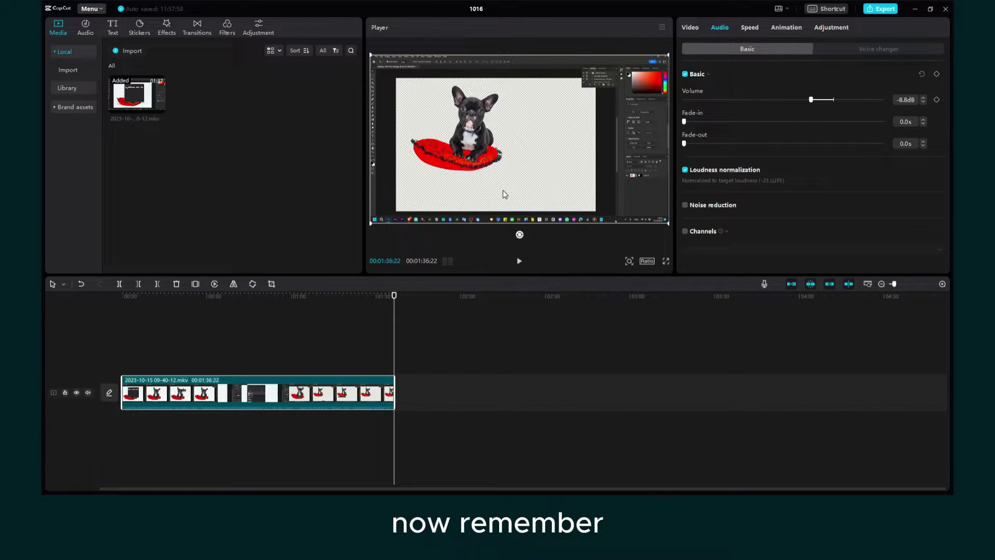
# Bring OBS in front of CapCut, dismiss the Mic/Aux options menu, then minimize and restore OBS.
pyautogui.moveTo(378, 493)
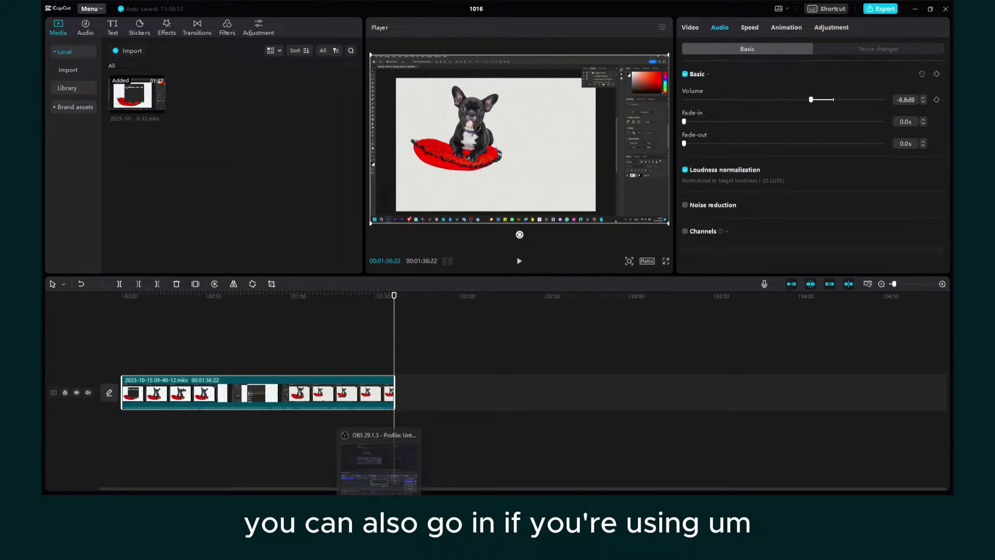
pyautogui.click(379, 464)
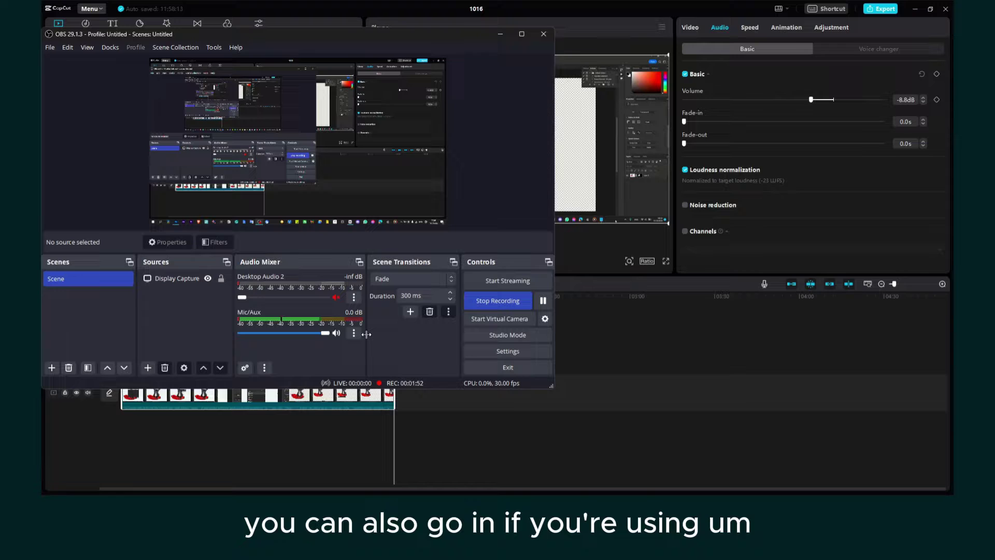
pyautogui.click(354, 333)
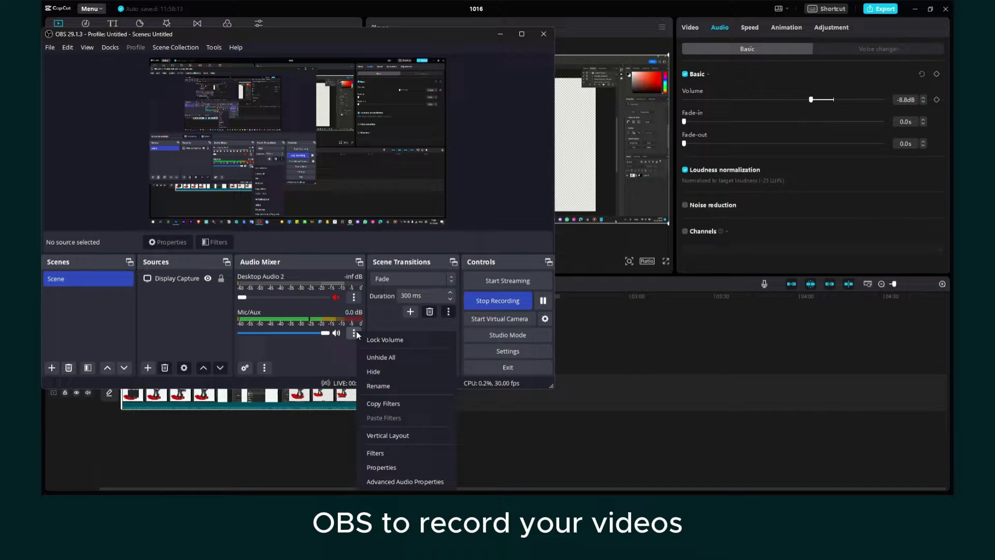
pyautogui.press('Escape')
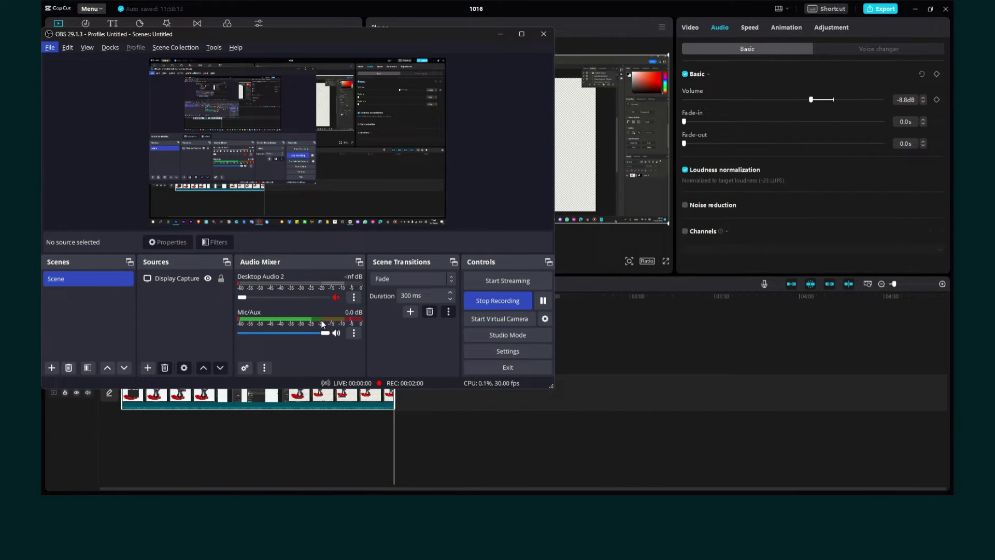
pyautogui.click(500, 34)
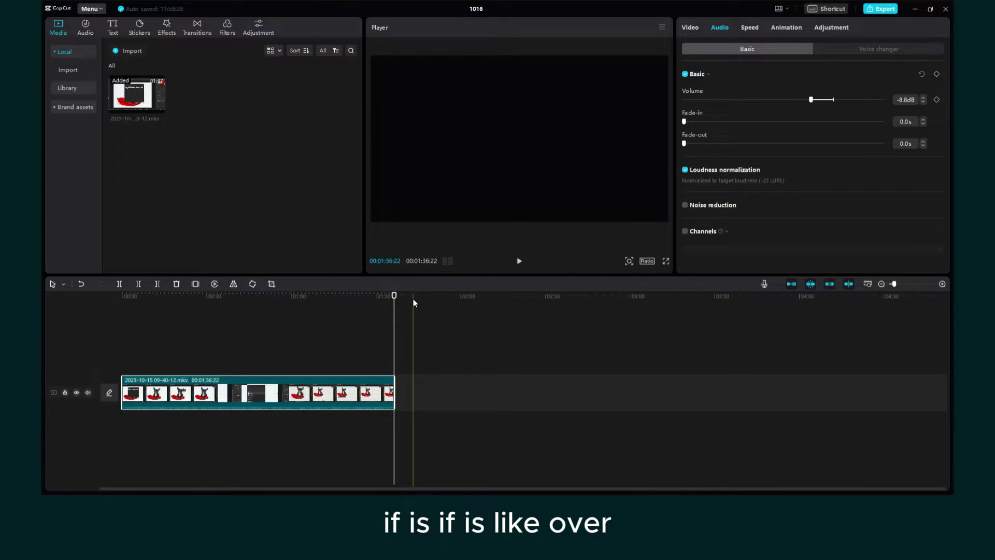
pyautogui.hotkey('alt', 'Tab')
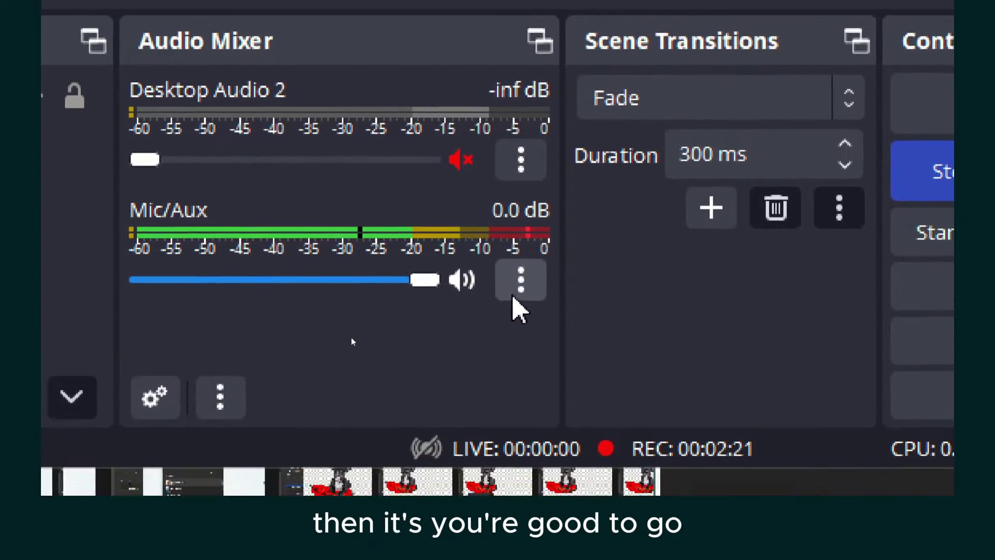
# Open and close the Mic/Aux source properties, then open the Mic/Aux filters window.
pyautogui.click(516, 293)
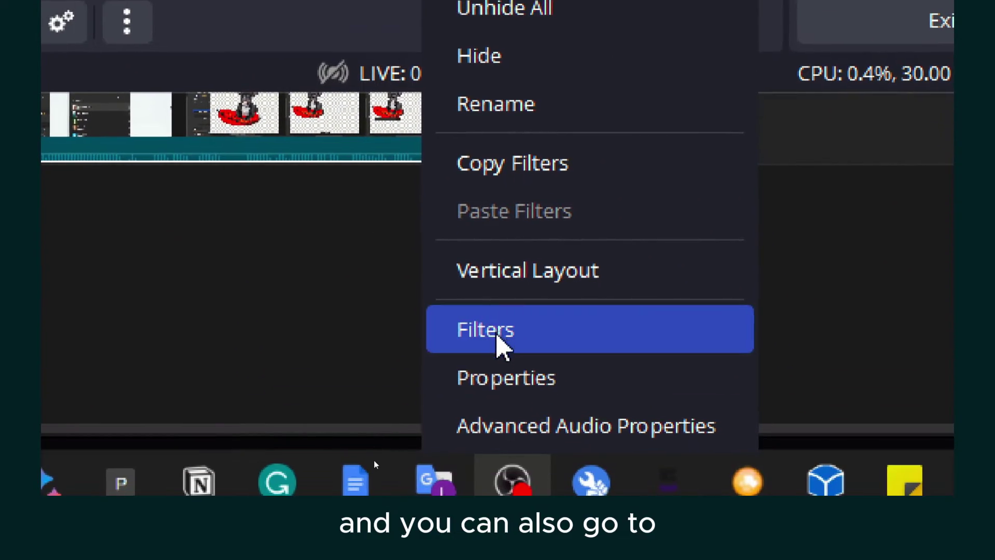
pyautogui.click(497, 336)
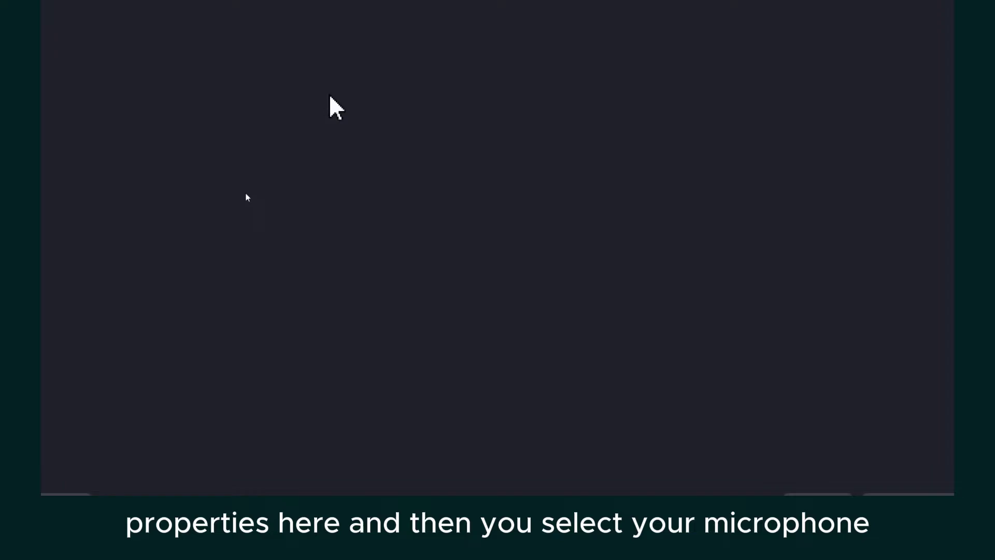
pyautogui.click(740, 130)
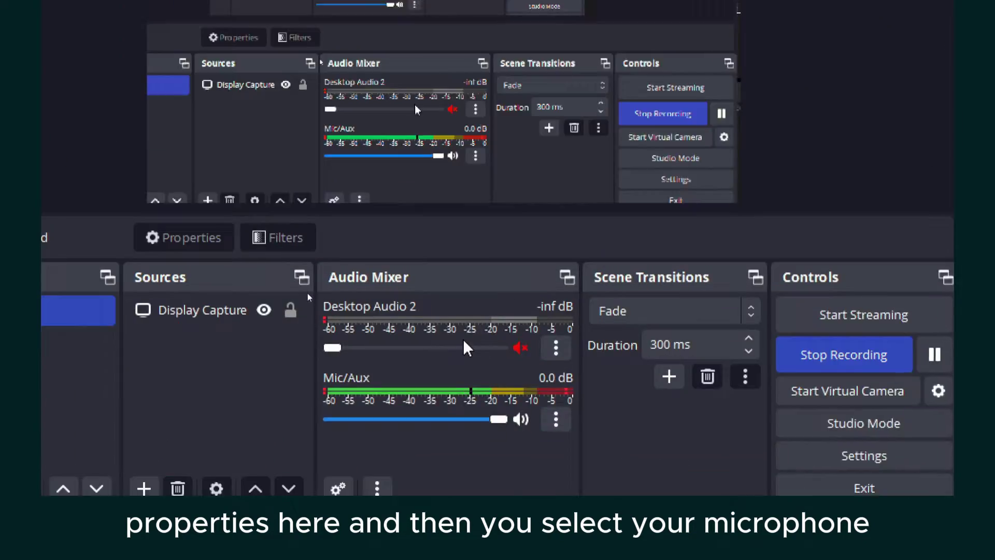
pyautogui.click(511, 289)
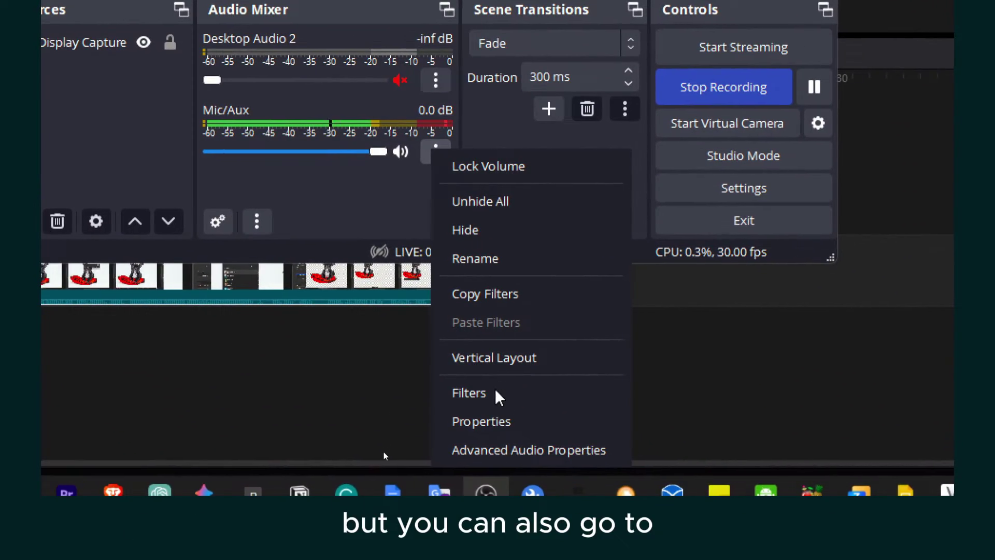
pyautogui.click(561, 510)
pyautogui.click(439, 151)
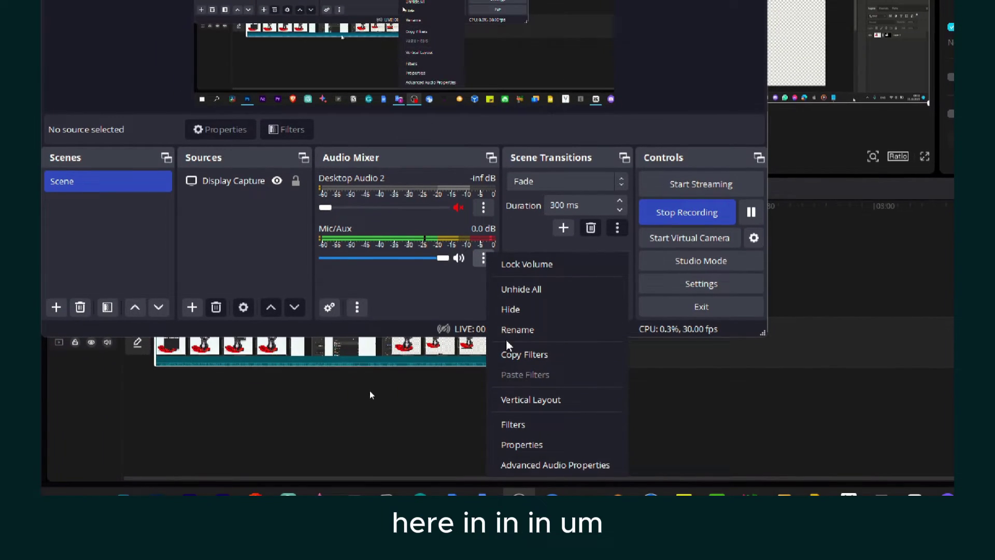
pyautogui.click(461, 379)
# Review the Gain (6.80 dB) and Noise Suppression filters, cancel adding another Gain, and close the window.
pyautogui.click(166, 5)
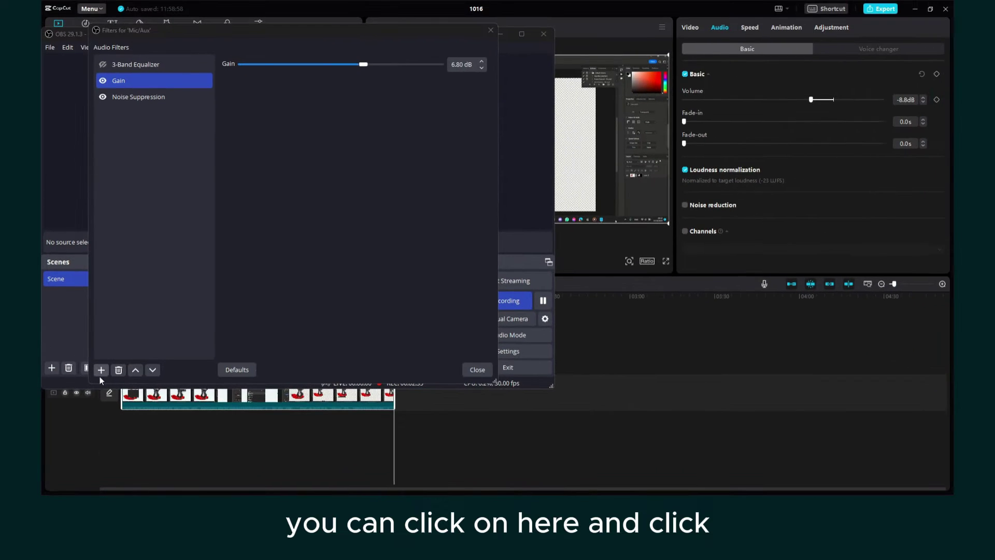
pyautogui.click(127, 310)
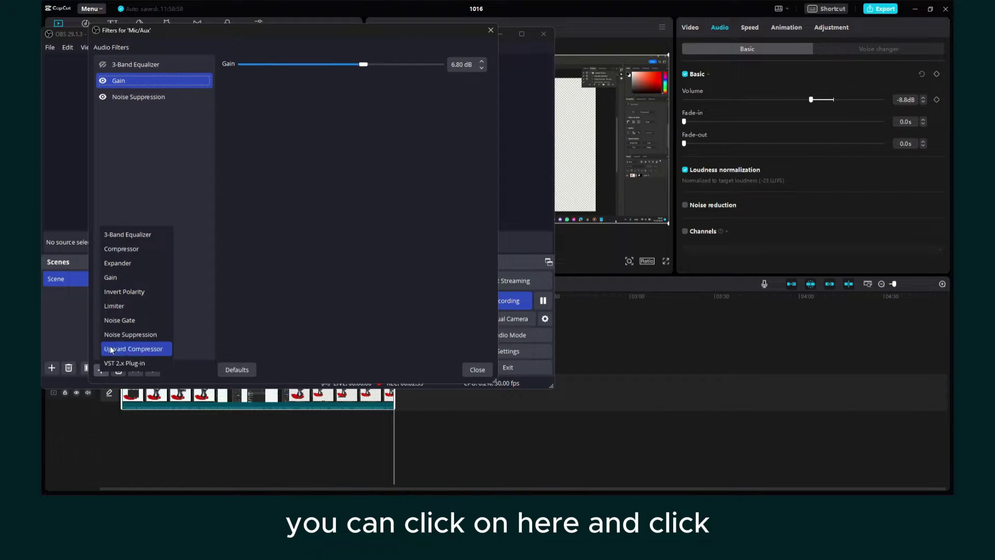
pyautogui.click(128, 280)
pyautogui.click(297, 220)
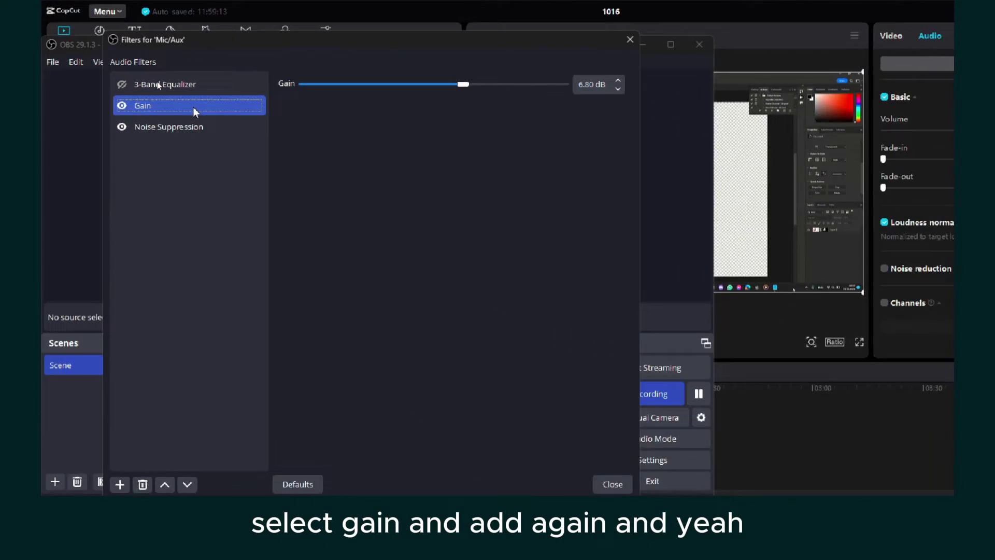
pyautogui.click(205, 127)
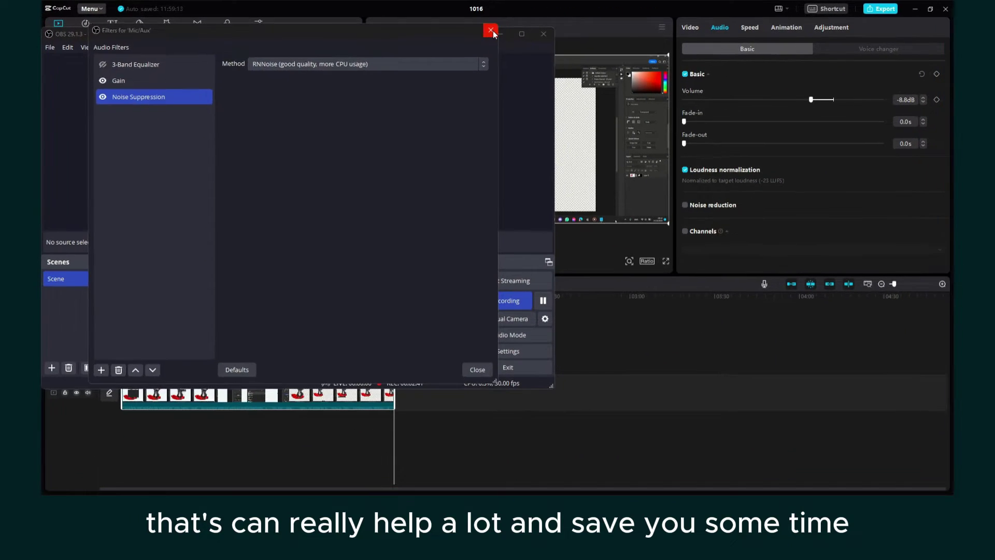
pyautogui.click(506, 50)
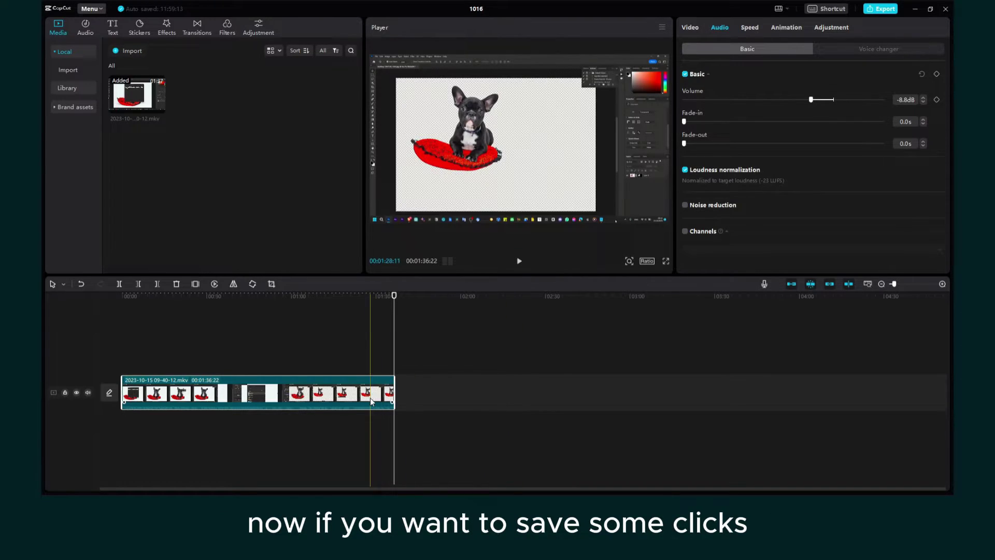
# Bring OBS Studio back in front of CapCut from the taskbar.
pyautogui.click(378, 451)
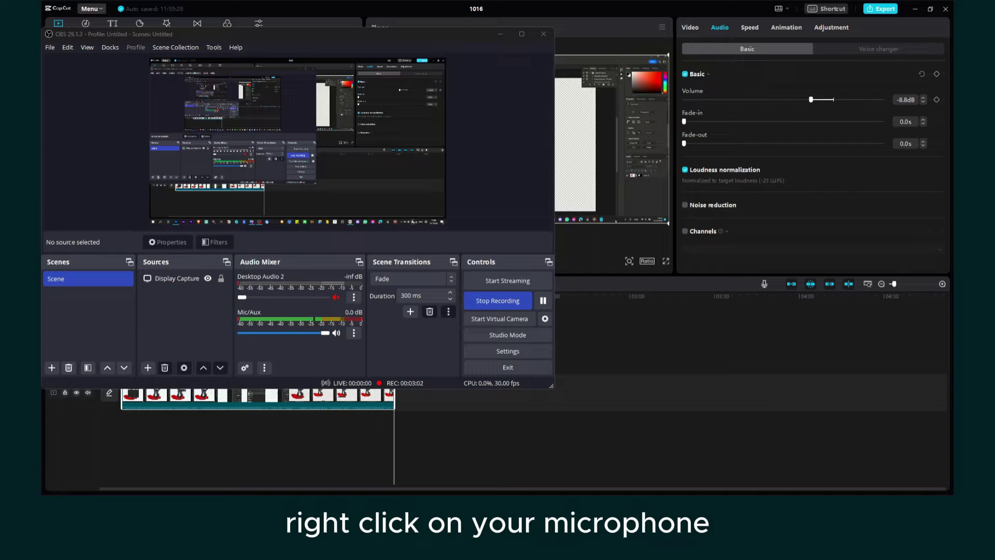
# Minimize OBS and return Windows Settings to the Privacy & security overview.
pyautogui.click(847, 475)
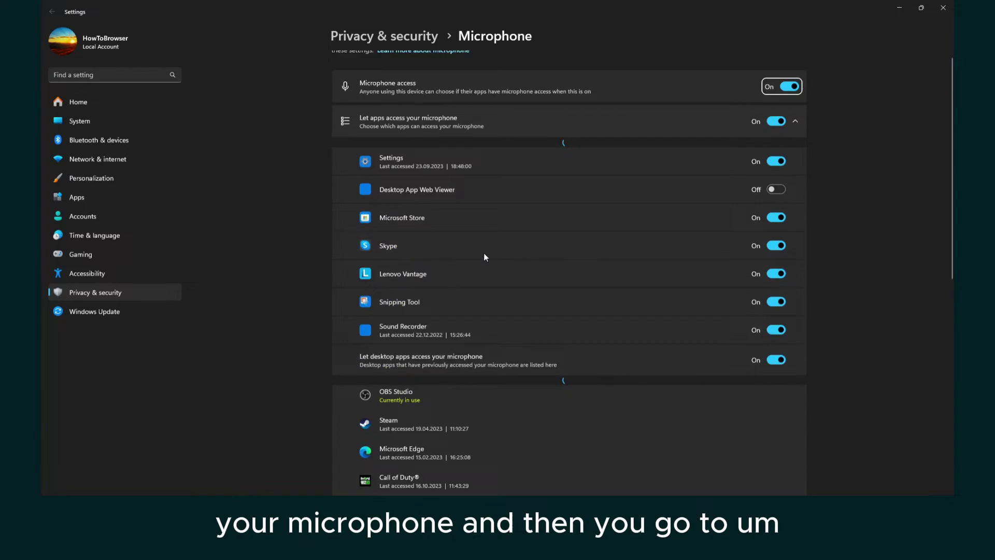
pyautogui.scroll(-10, 484, 253)
pyautogui.scroll(5, 434, 352)
pyautogui.scroll(7, 434, 349)
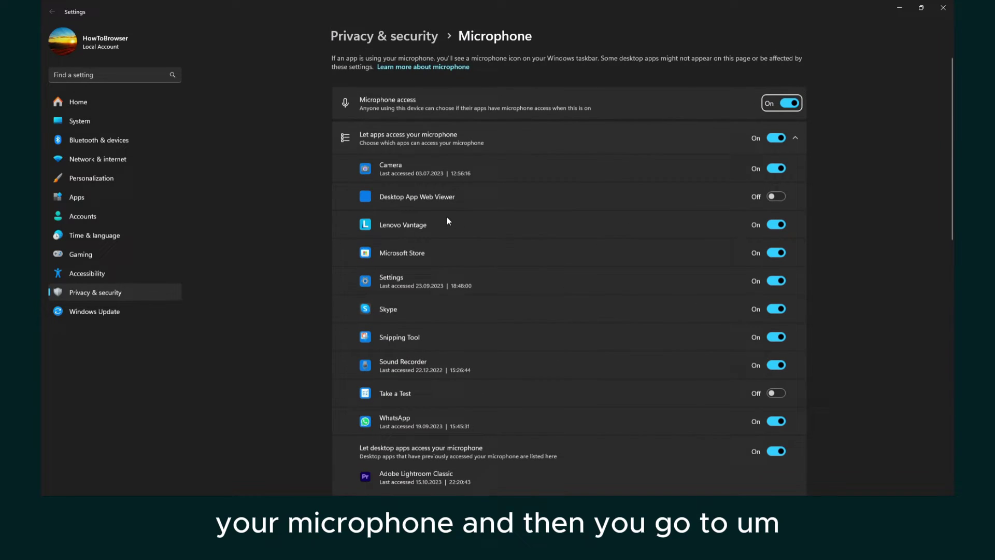
pyautogui.click(415, 40)
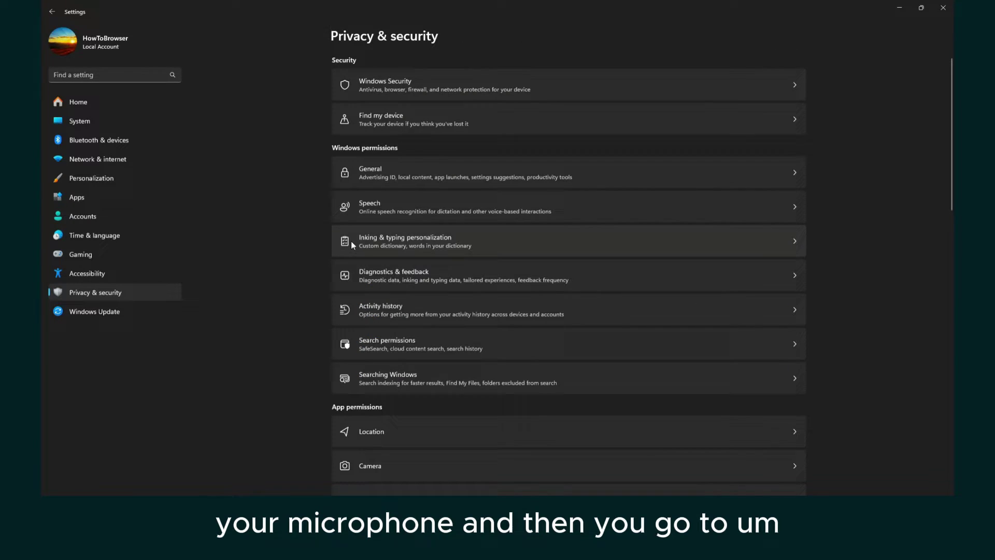
pyautogui.scroll(-7, 351, 242)
pyautogui.scroll(8, 819, 411)
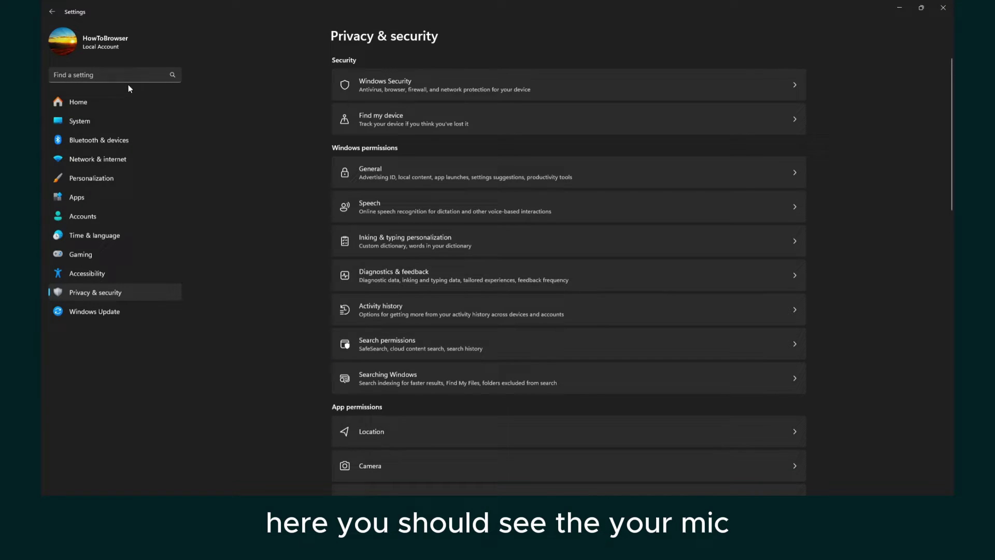
# Search settings for microphone and open the Microphone setup result.
pyautogui.write('croph')
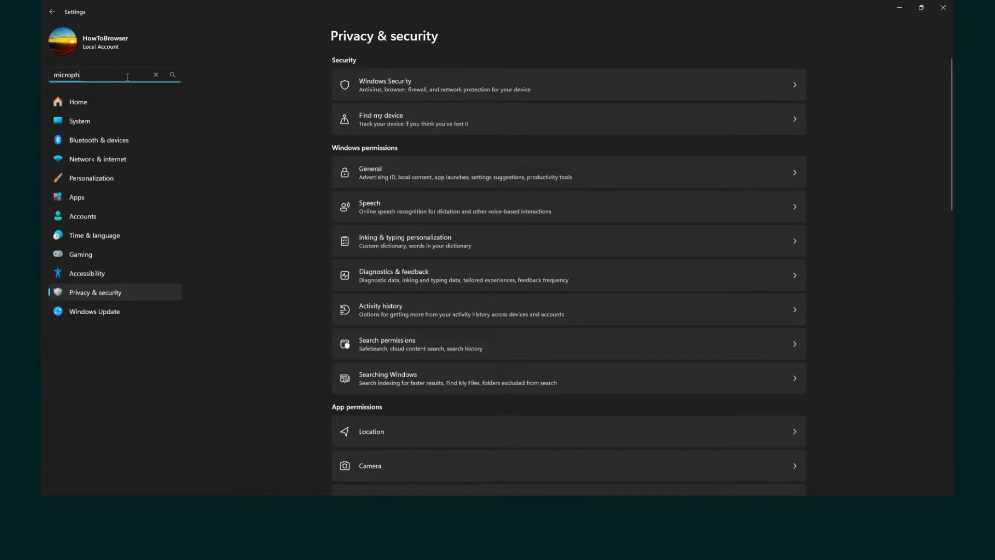
pyautogui.write('oen')
pyautogui.write('ne')
pyautogui.press('Return')
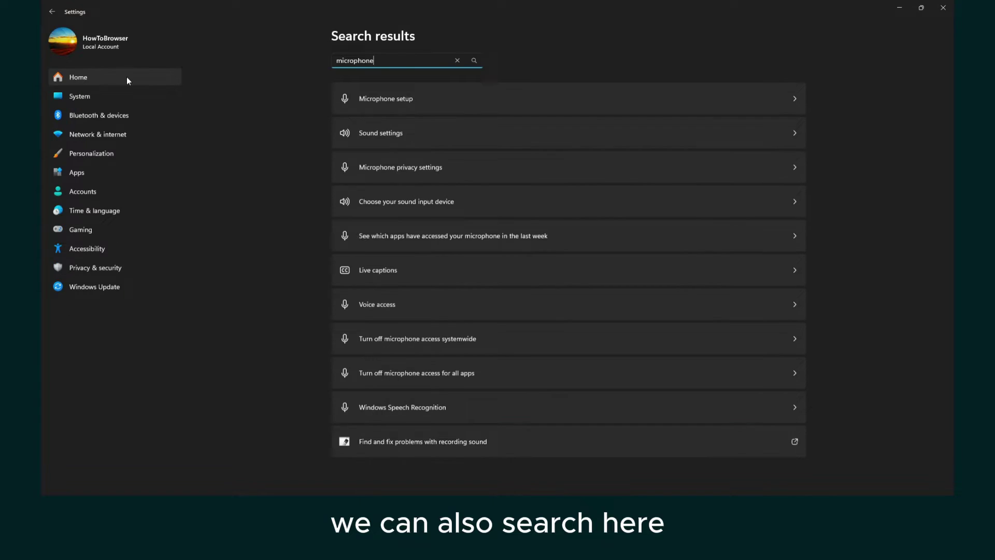
pyautogui.click(390, 99)
pyautogui.scroll(-1, 421, 160)
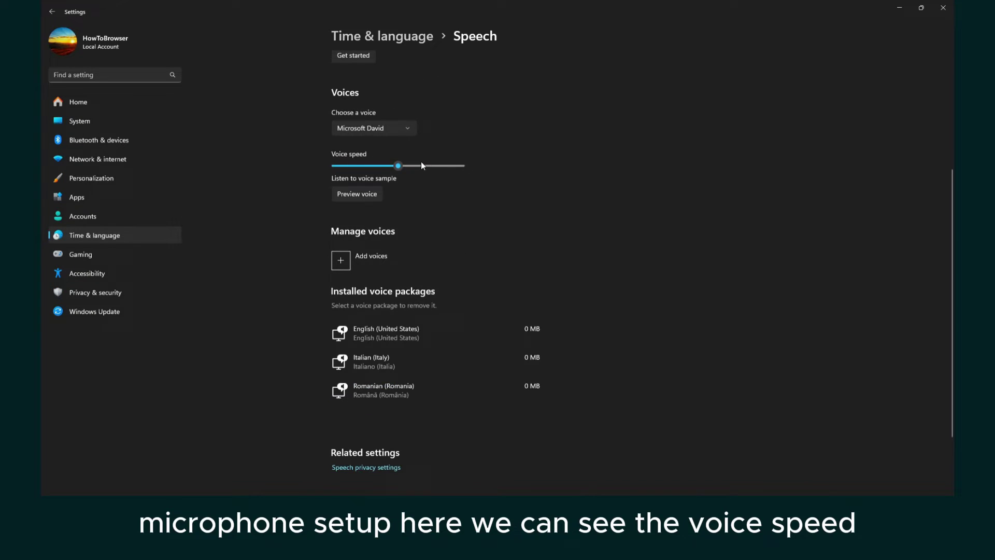
pyautogui.scroll(4, 409, 166)
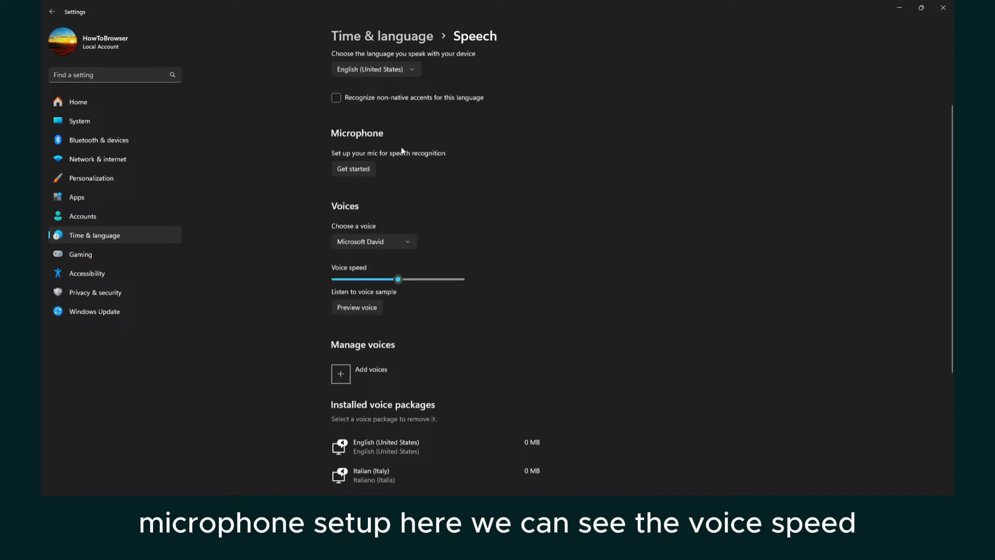
# Search 'microphone' again to list Microphone setup, Sound settings and privacy results.
pyautogui.click(102, 77)
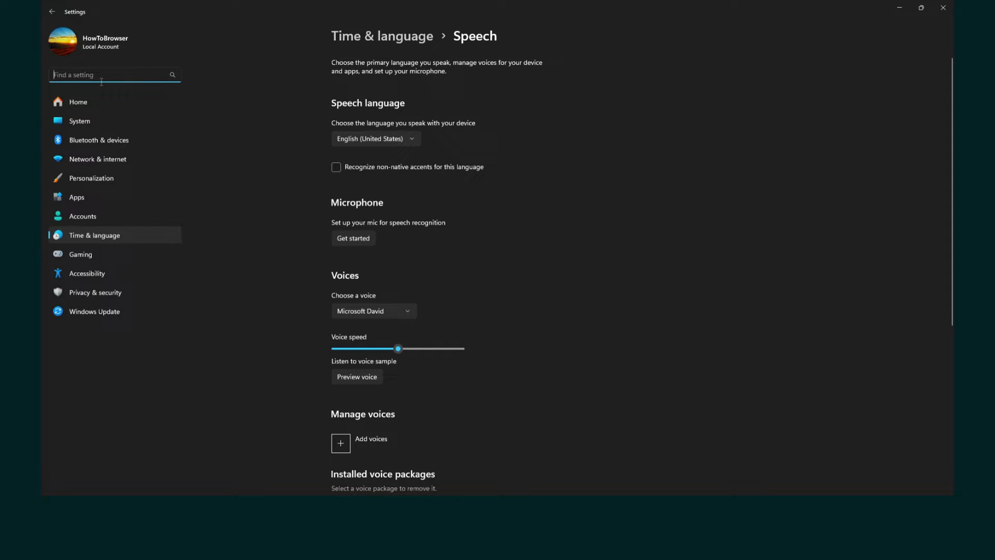
pyautogui.write('microphone')
pyautogui.press('Return')
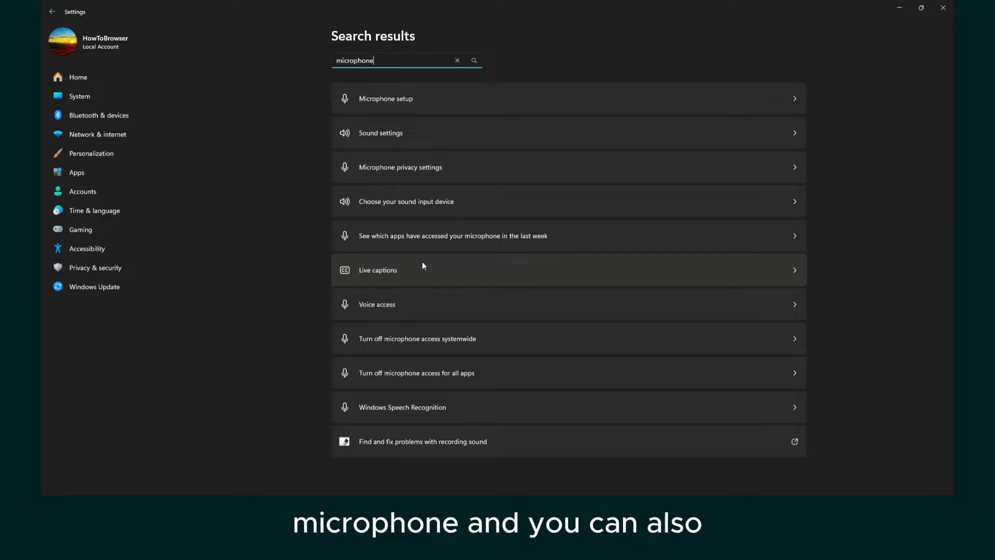
# From Sound settings, open the classic Recording devices list and the Samson Q2U microphone's properties.
pyautogui.click(398, 144)
pyautogui.scroll(-4, 448, 178)
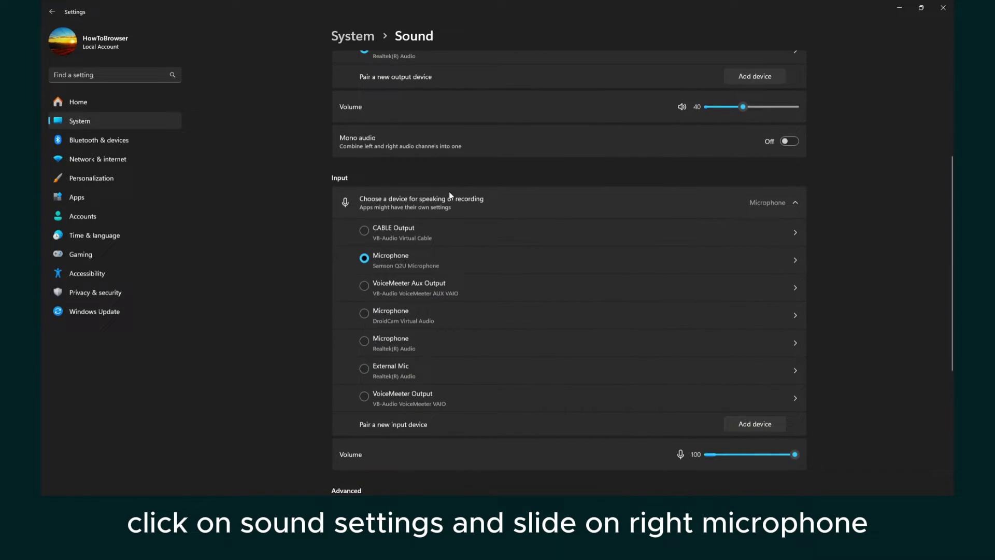
pyautogui.scroll(-5, 399, 260)
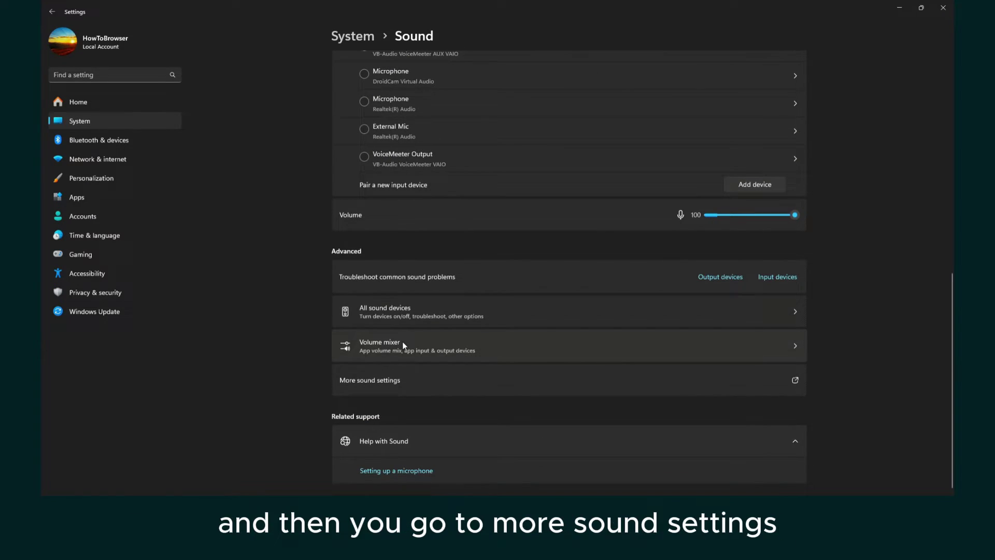
pyautogui.click(405, 379)
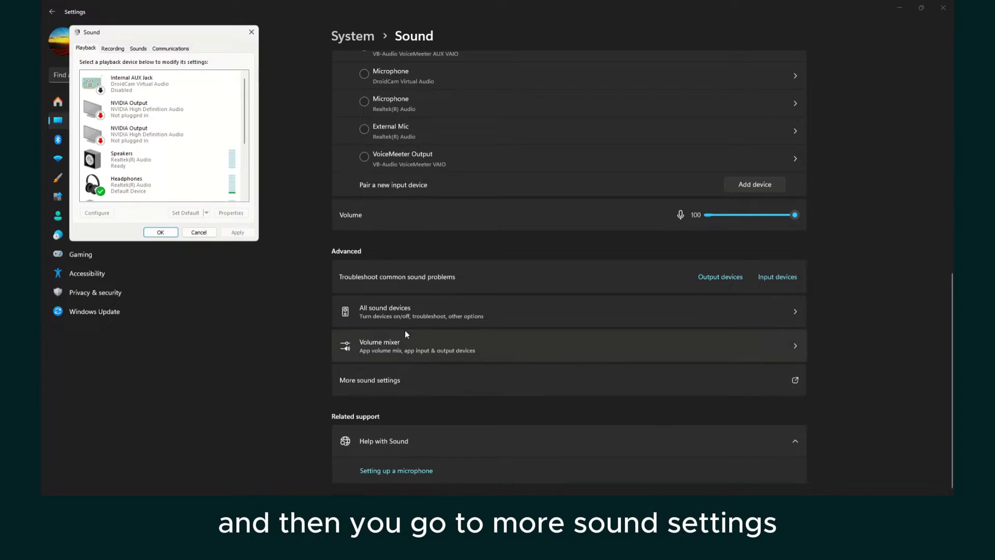
pyautogui.click(485, 124)
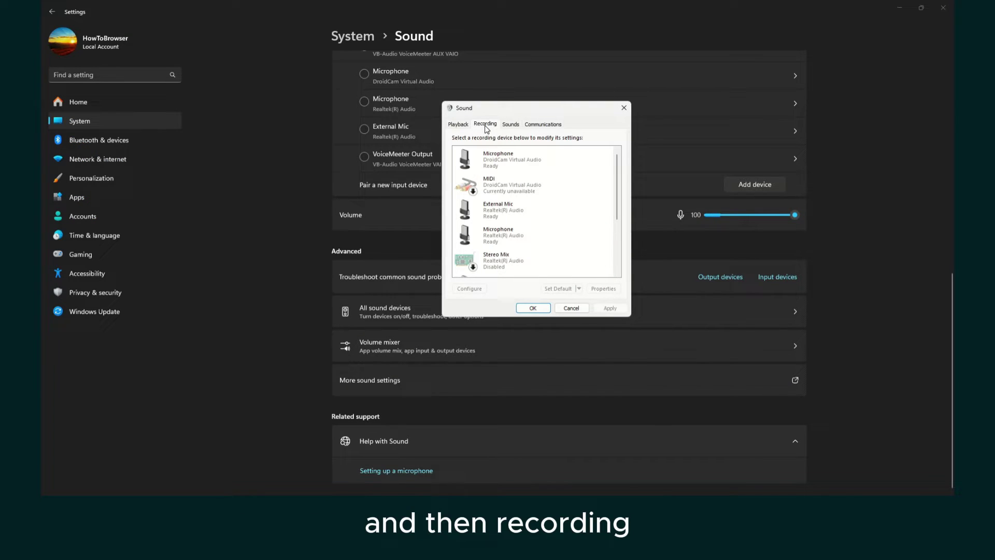
pyautogui.scroll(-2, 515, 218)
pyautogui.click(513, 254)
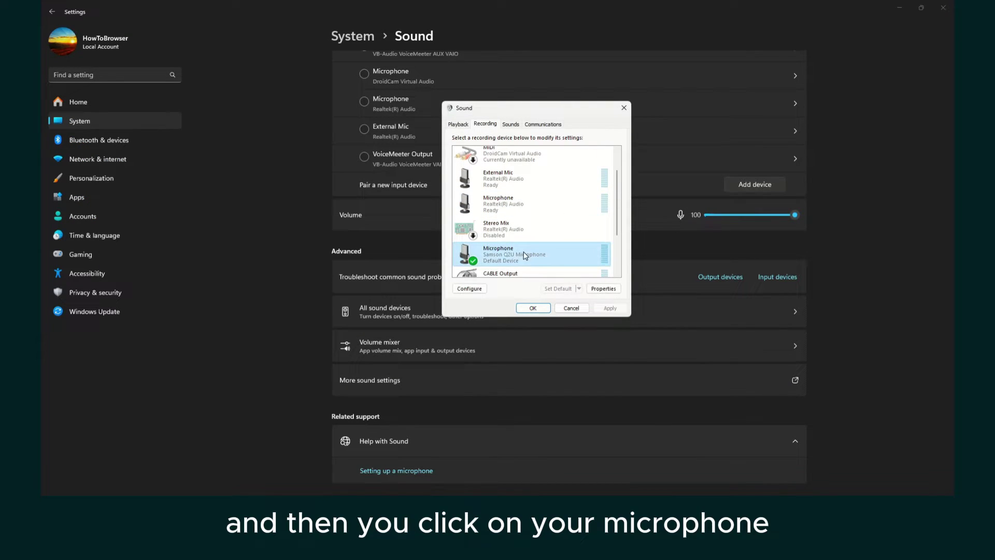
pyautogui.click(603, 289)
# Review the Samson Q2U's Levels, Listen and General tabs, close both dialogs, and switch to OBS.
pyautogui.click(514, 160)
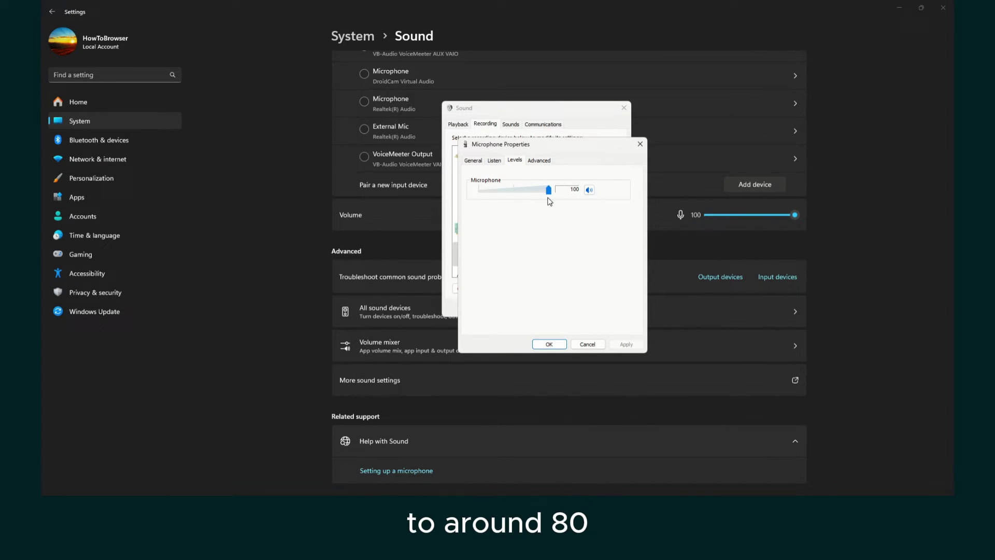
pyautogui.click(494, 163)
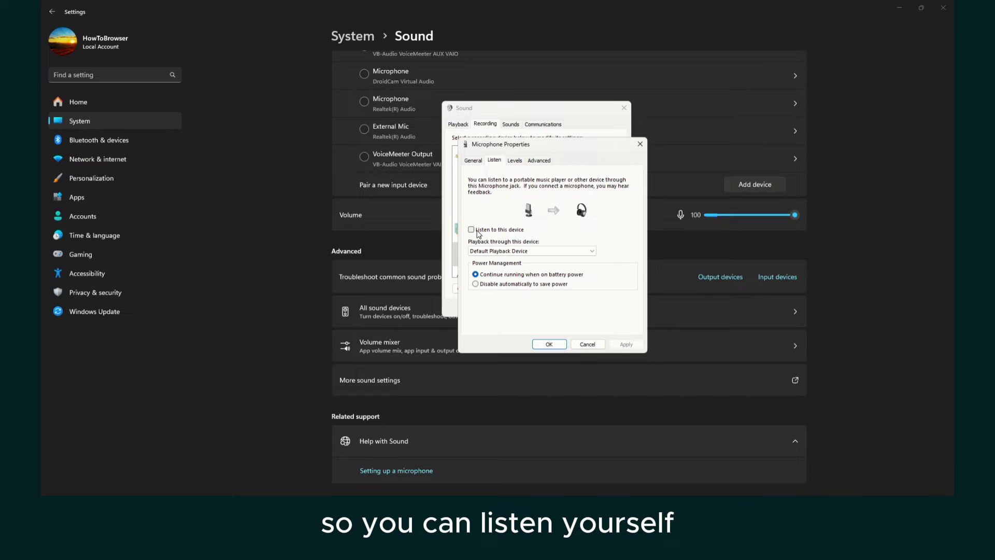
pyautogui.click(473, 161)
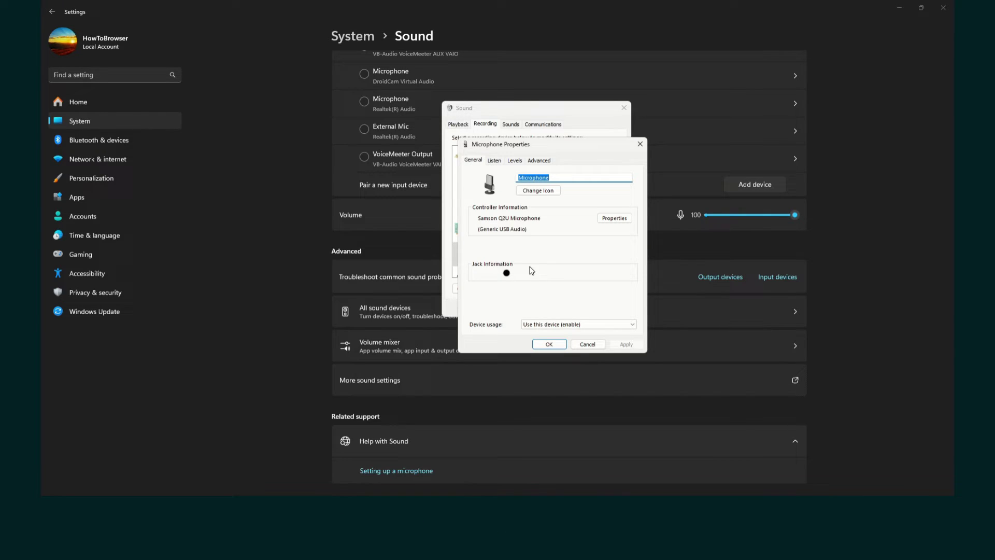
pyautogui.click(549, 344)
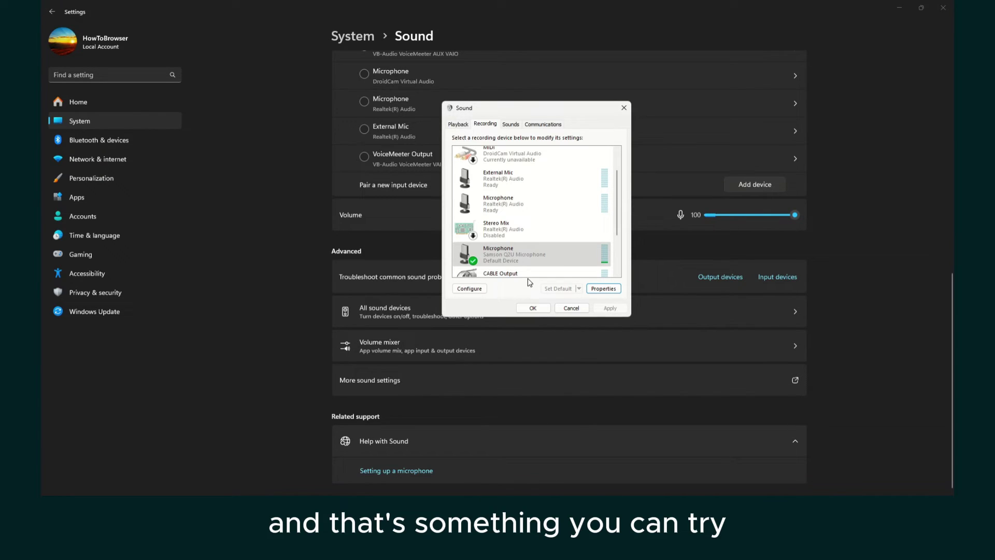
pyautogui.click(533, 307)
pyautogui.hotkey('alt', 'Tab')
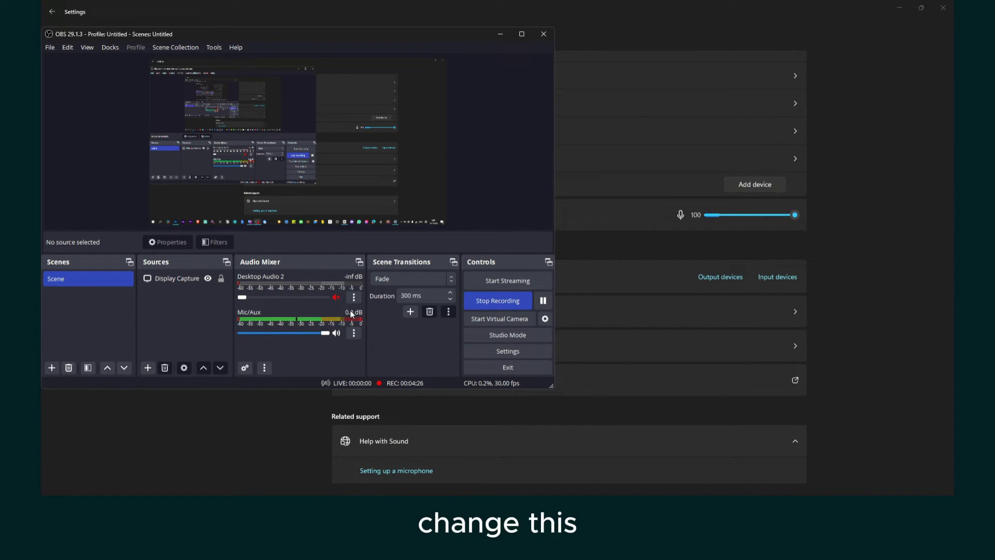
# Switch to CapCut to check the clip at -8.8dB with Loudness normalization on, then return to OBS.
pyautogui.moveTo(641, 510)
pyautogui.click(641, 464)
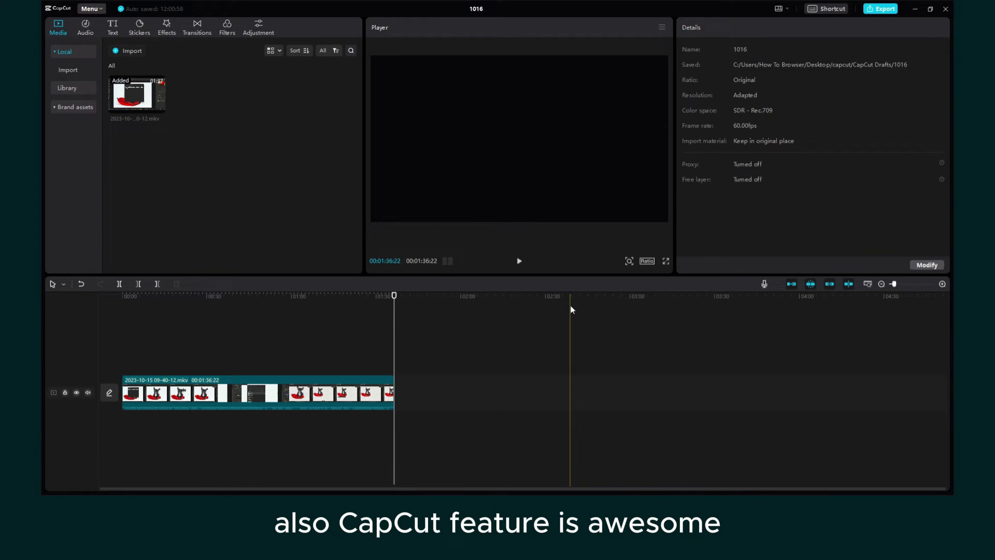
pyautogui.click(313, 393)
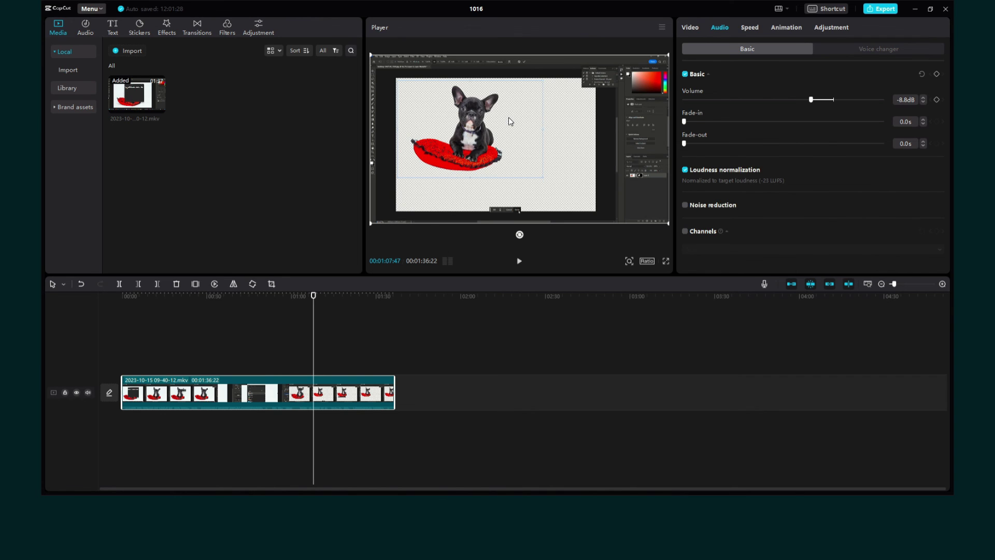
pyautogui.hotkey('alt', 'Tab')
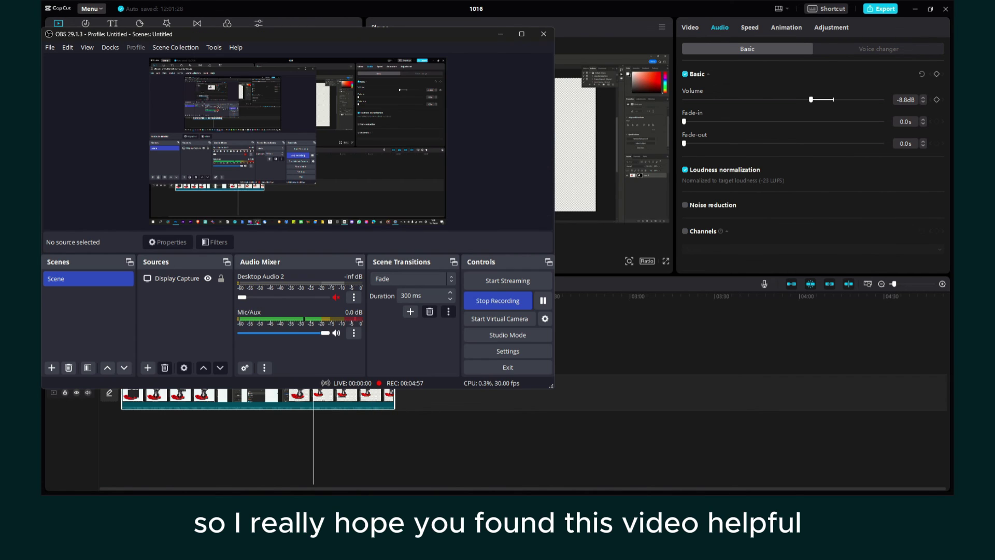